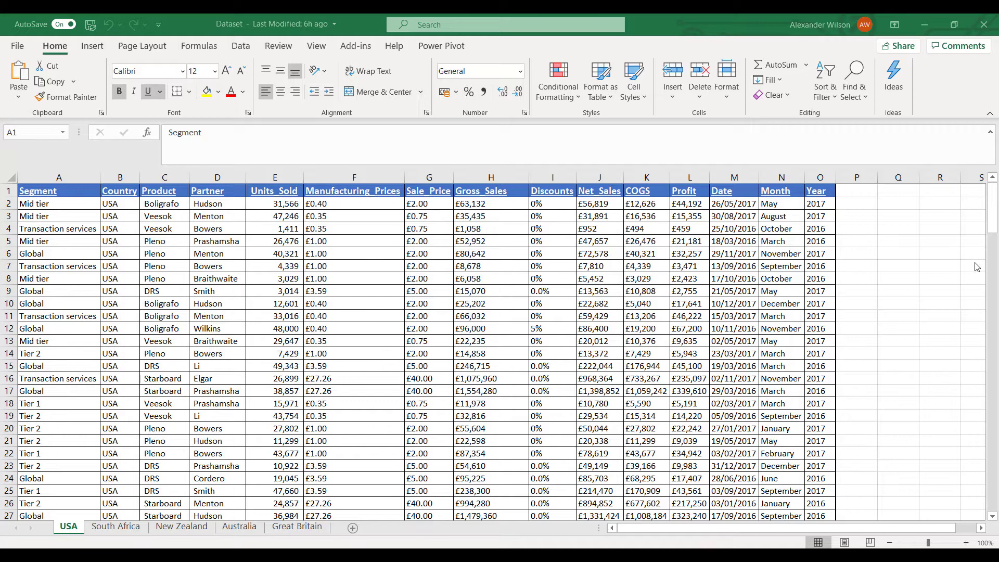
# Step: Look through the South Africa, New Zealand, Australia and Great Britain sheets, and close the Dataset workbook
pyautogui.click(130, 526)
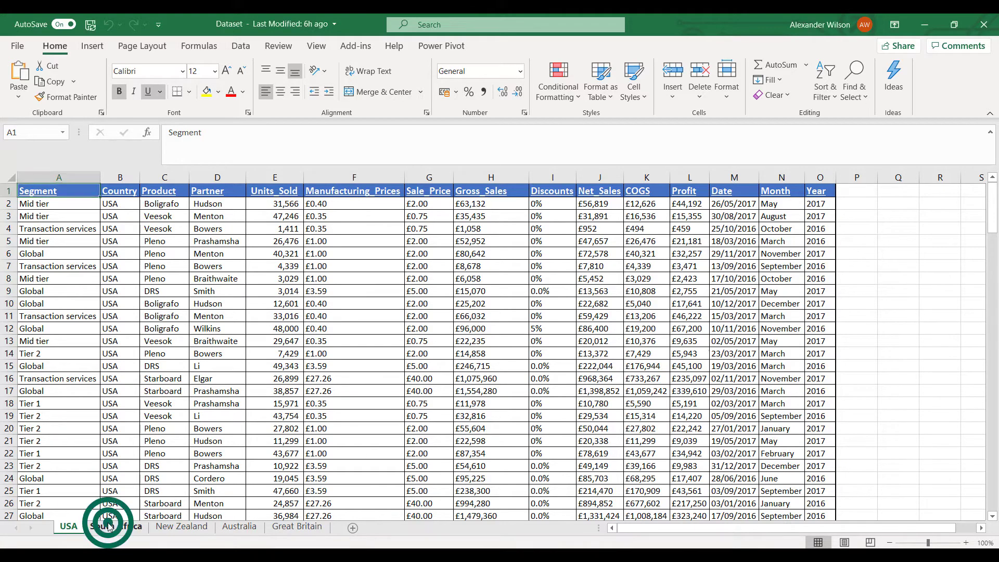
pyautogui.click(177, 526)
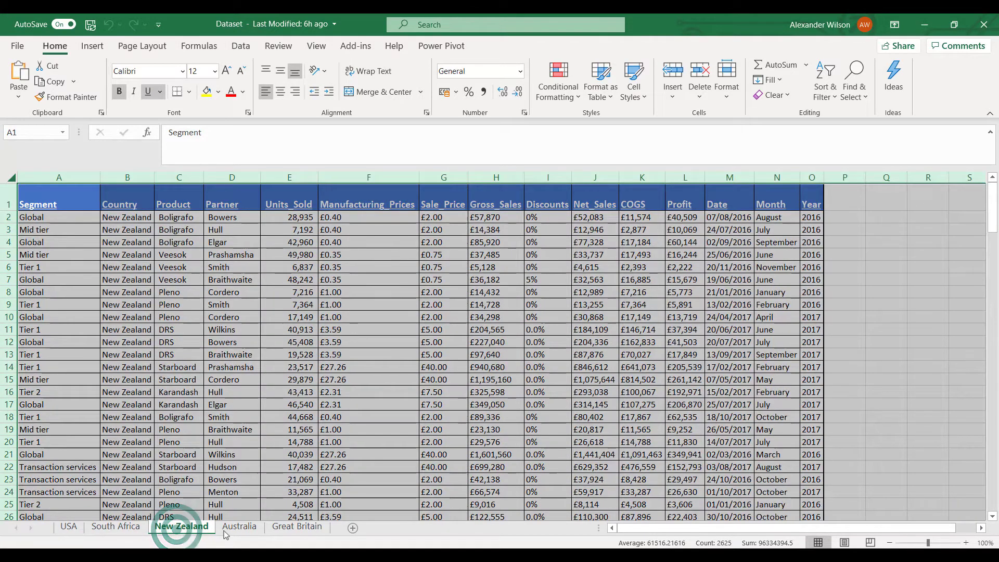
pyautogui.click(245, 528)
pyautogui.click(293, 527)
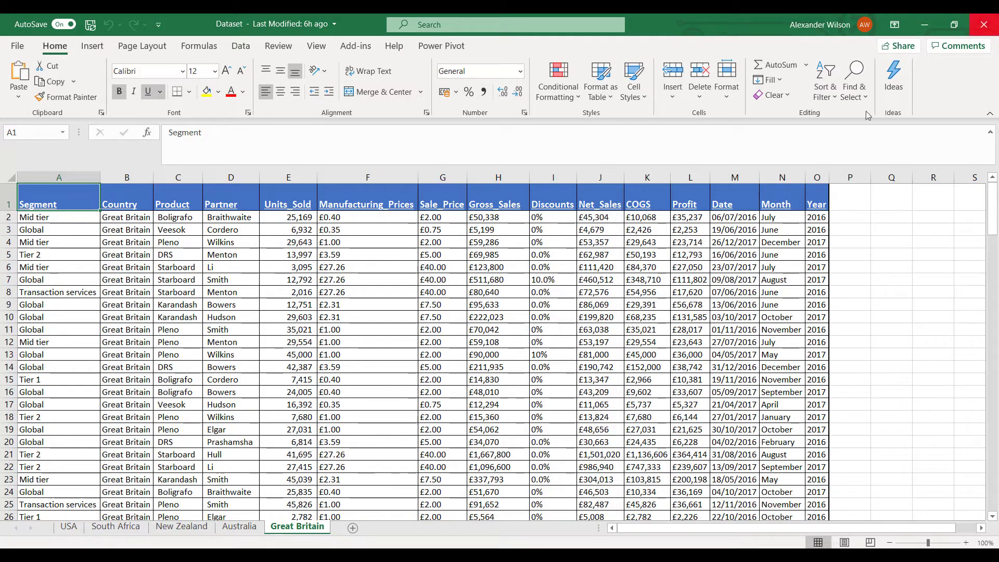
pyautogui.click(992, 24)
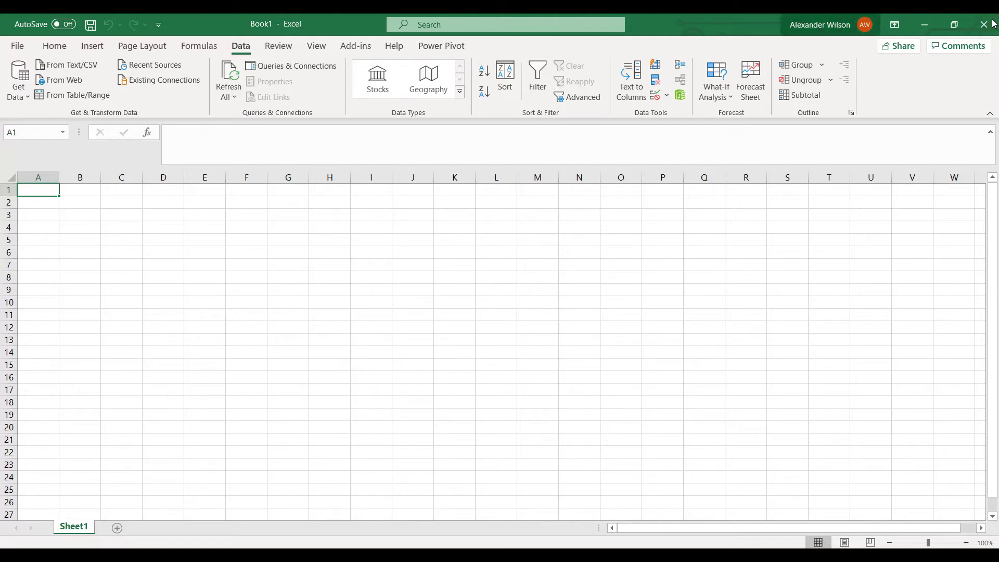
# Step: Import the Dataset workbook as a data source into the blank workbook
pyautogui.click(18, 88)
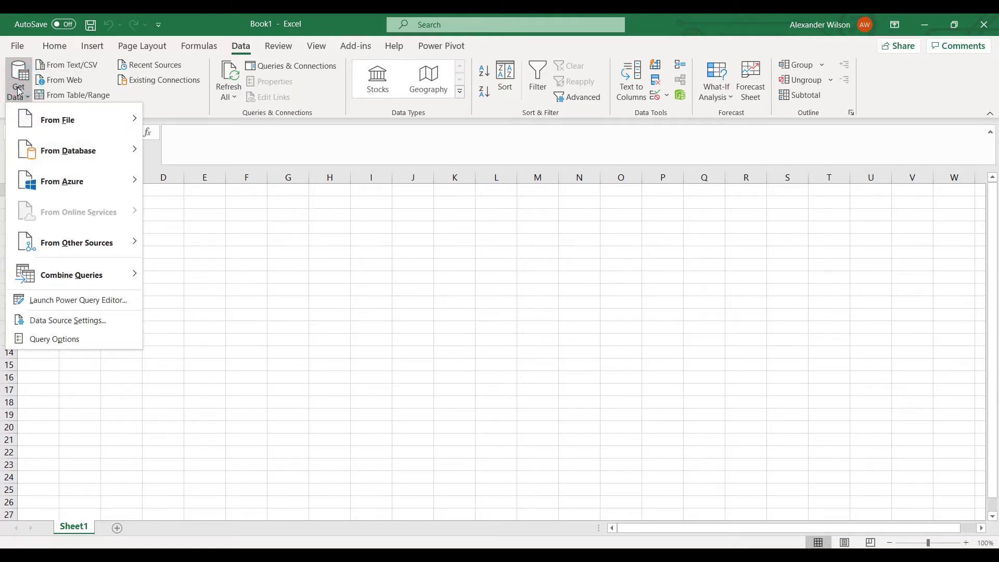
pyautogui.click(58, 119)
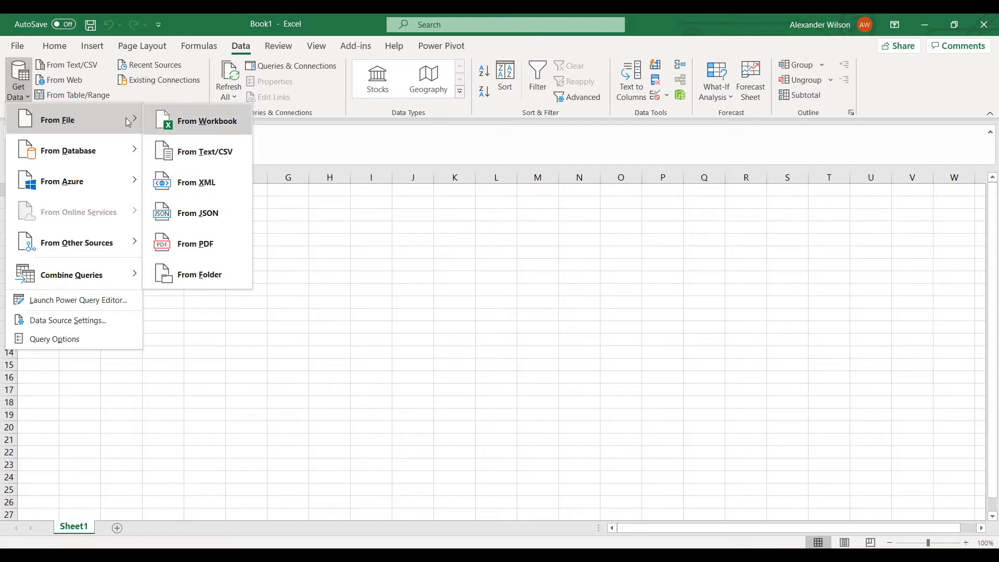
pyautogui.click(194, 122)
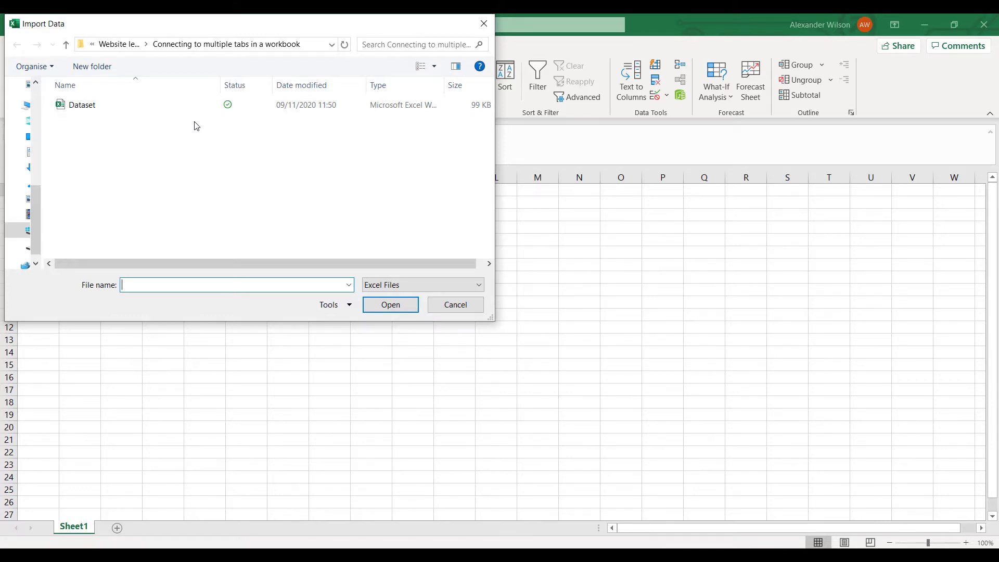
pyautogui.click(159, 107)
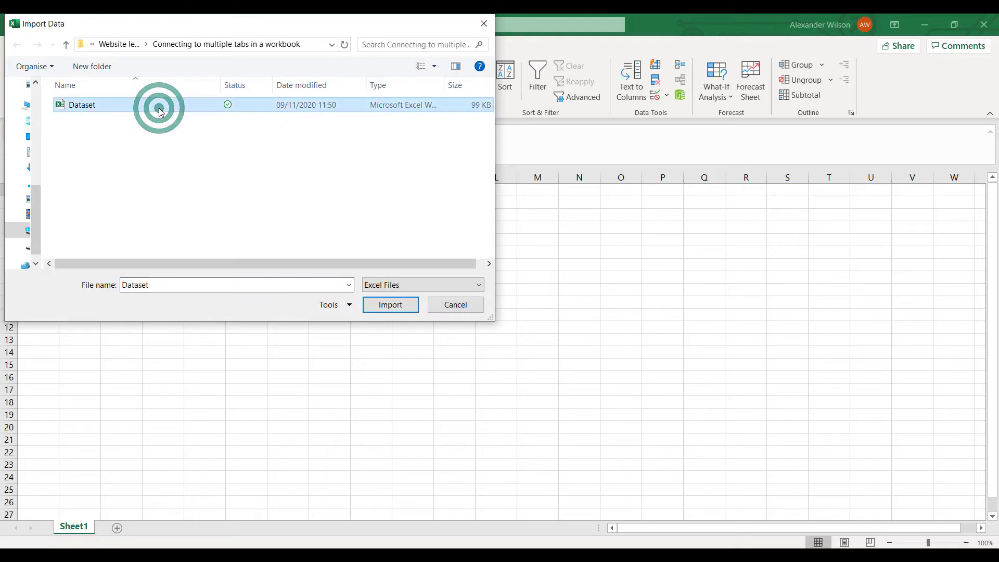
pyautogui.click(375, 302)
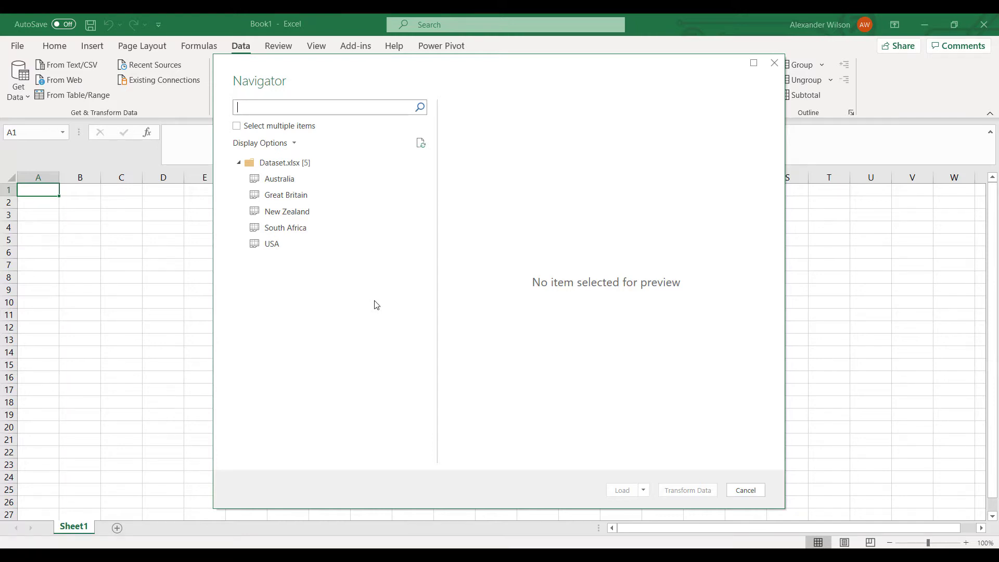
# Step: Open the entire Dataset.xlsx workbook for transformation in Power Query Editor instead of picking individual sheets
pyautogui.click(237, 126)
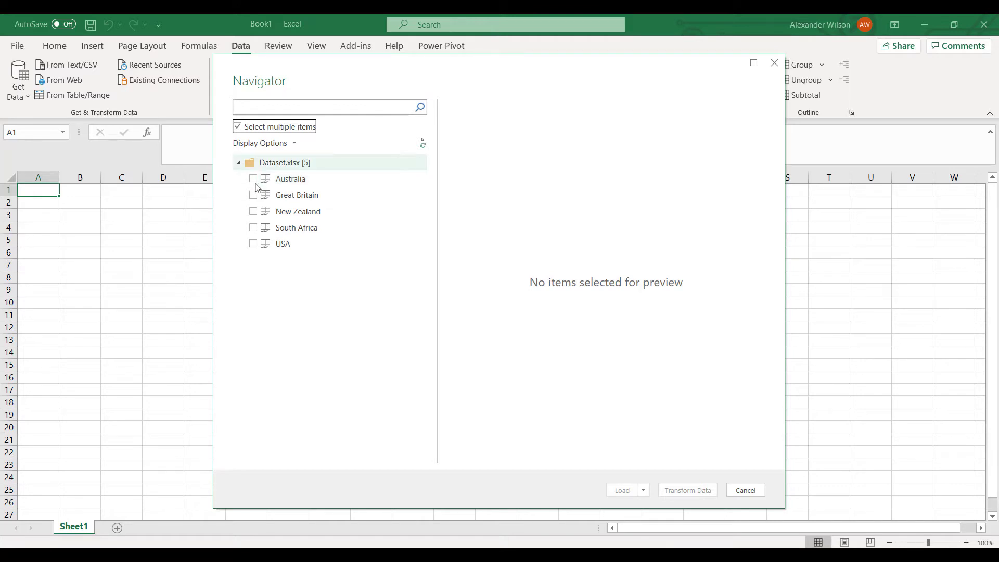
pyautogui.click(238, 127)
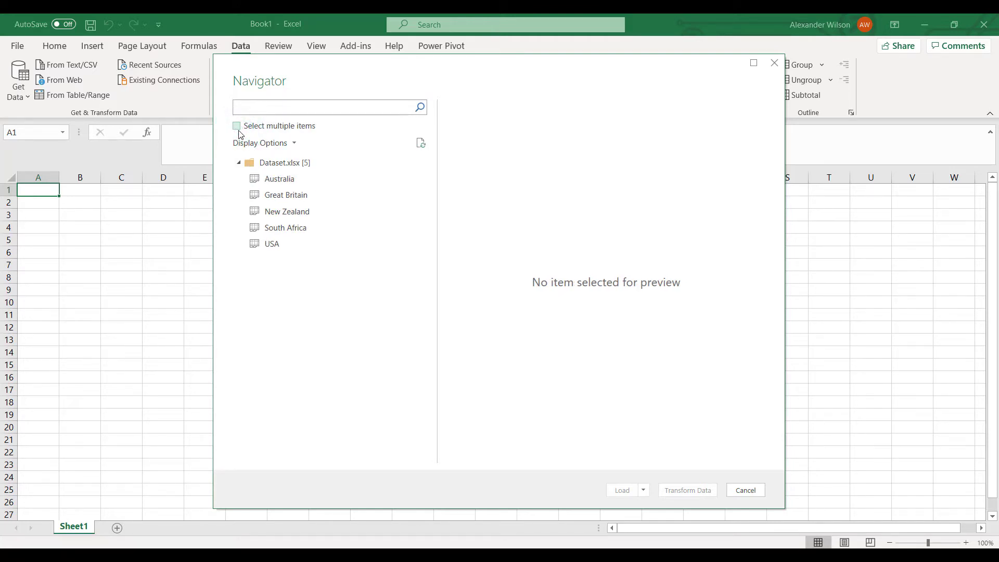
pyautogui.rightClick(269, 165)
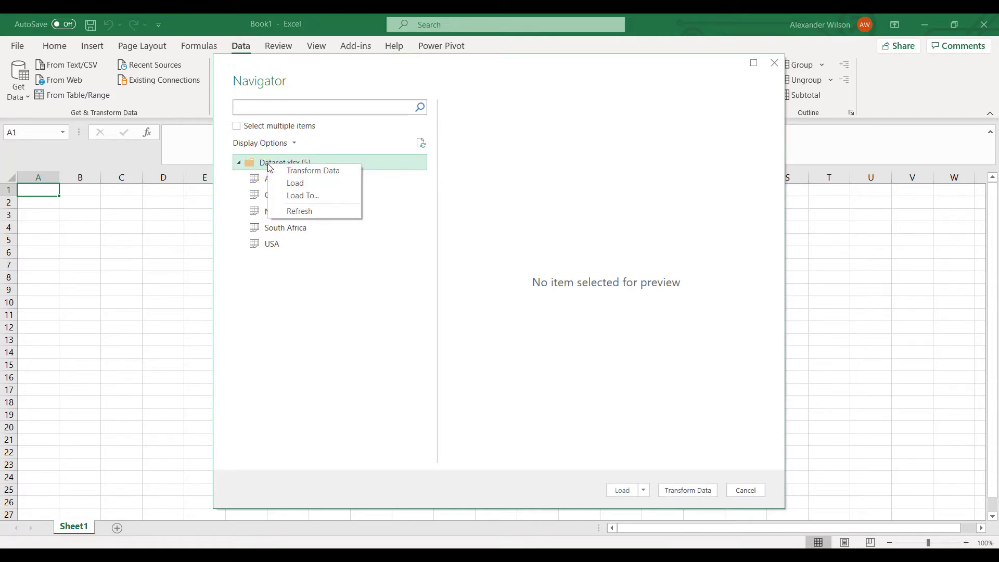
pyautogui.click(287, 171)
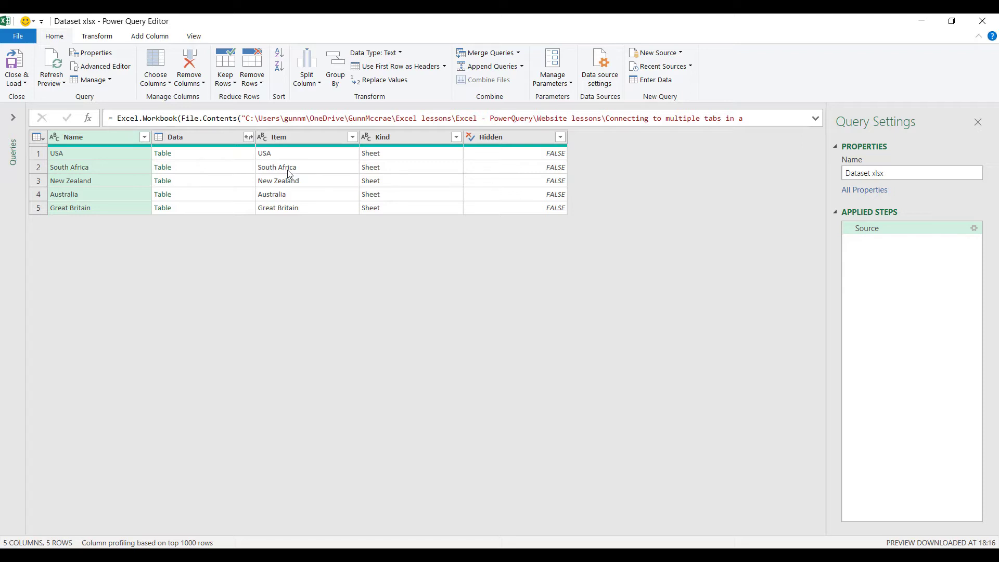
# Step: Expand the Data column into all its columns without using the original column name as prefix
pyautogui.click(249, 137)
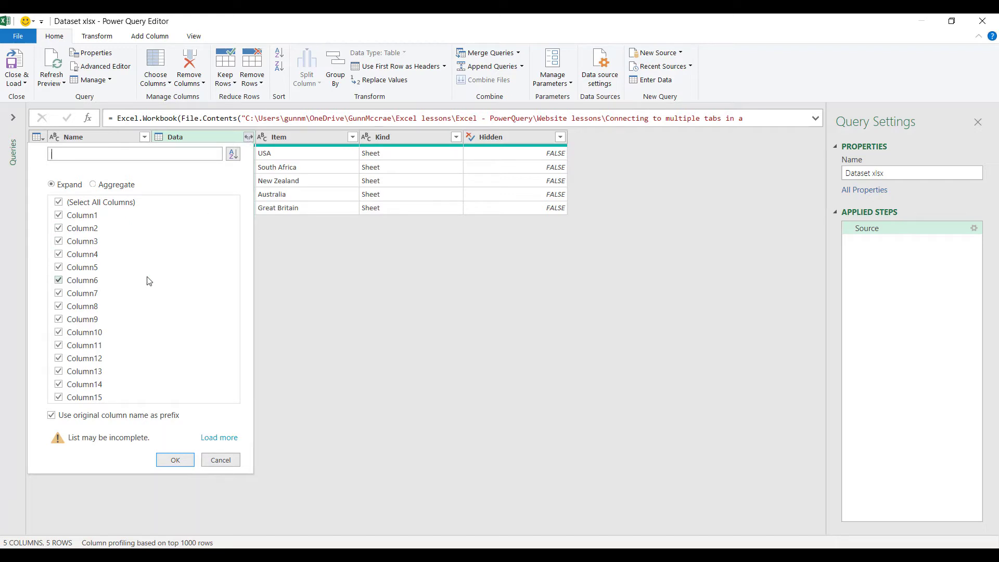
pyautogui.click(51, 415)
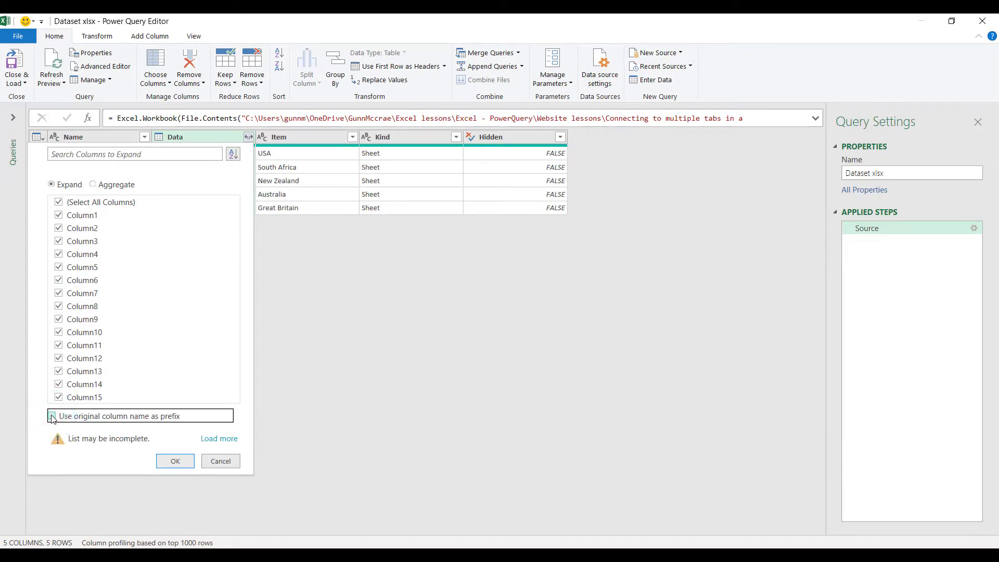
pyautogui.click(167, 460)
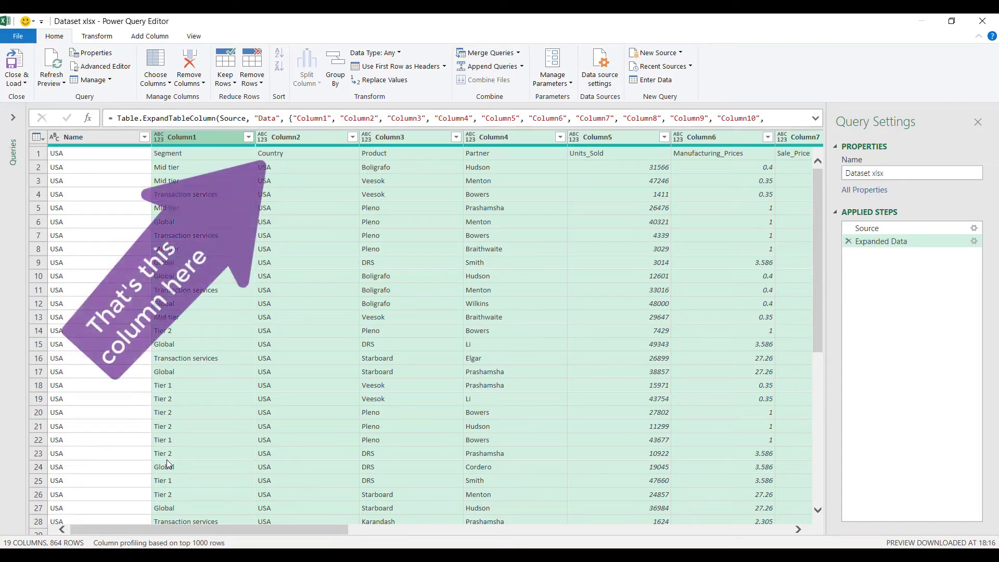
# Step: Check the list of distinct values in Column2 without applying a filter
pyautogui.click(89, 402)
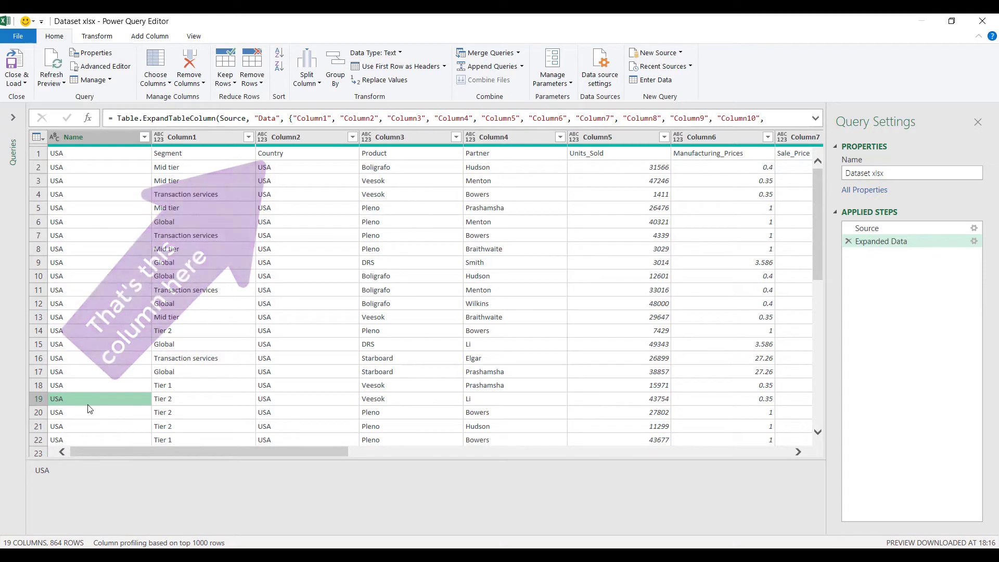
pyautogui.click(353, 137)
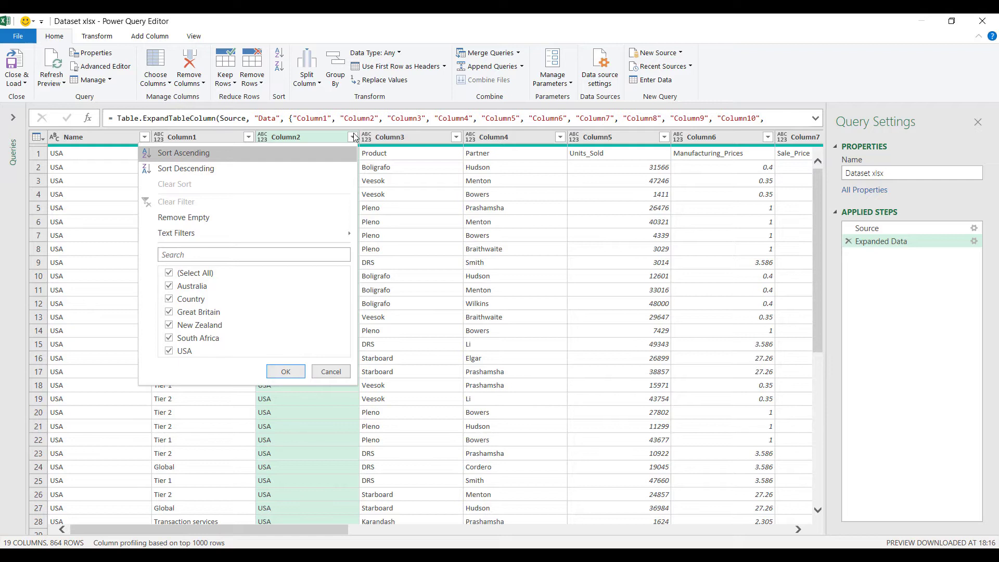
pyautogui.click(330, 372)
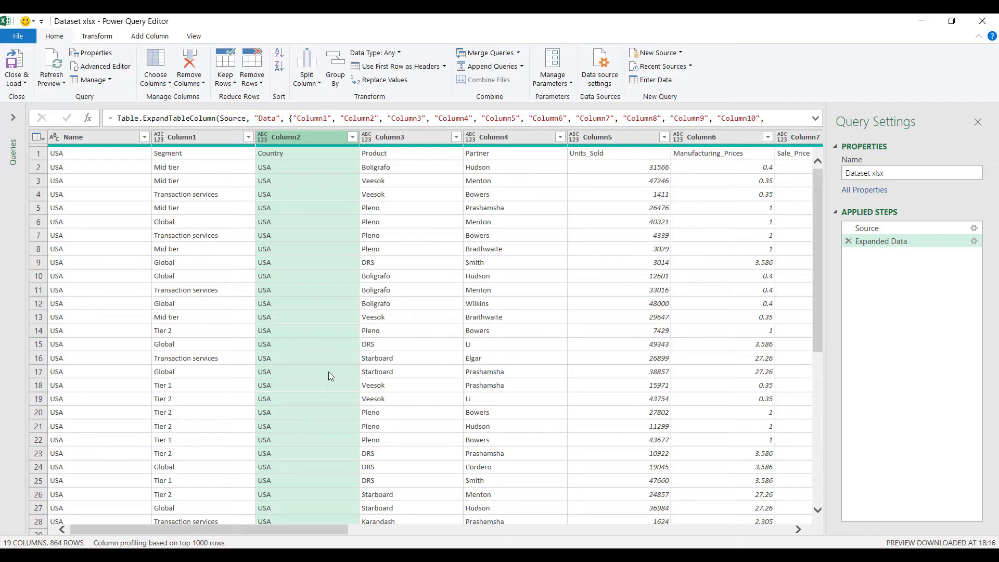
# Step: Remove the Name, Item, Kind and Hidden columns from the query
pyautogui.click(80, 137)
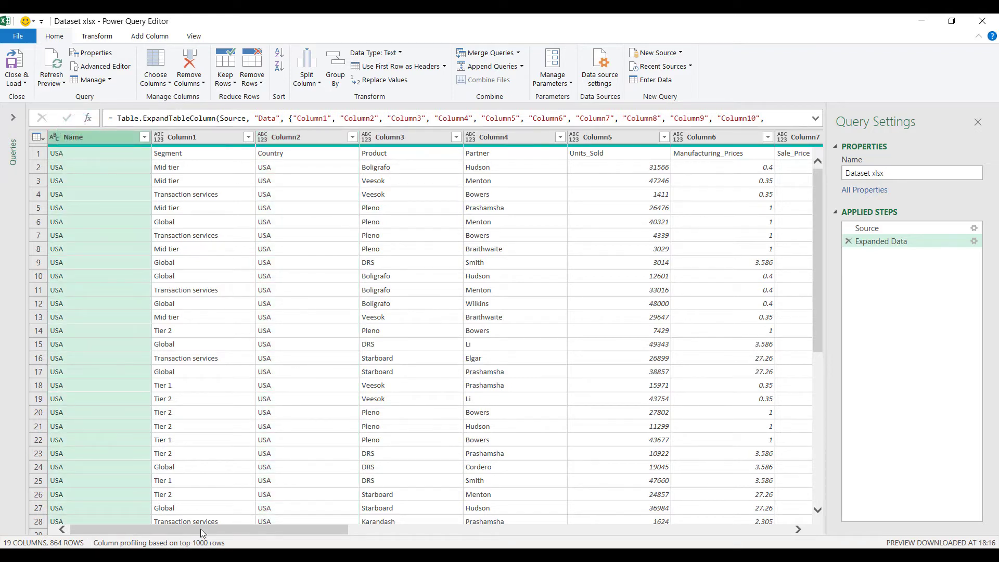
pyautogui.moveTo(201, 528); pyautogui.dragTo(692, 520)
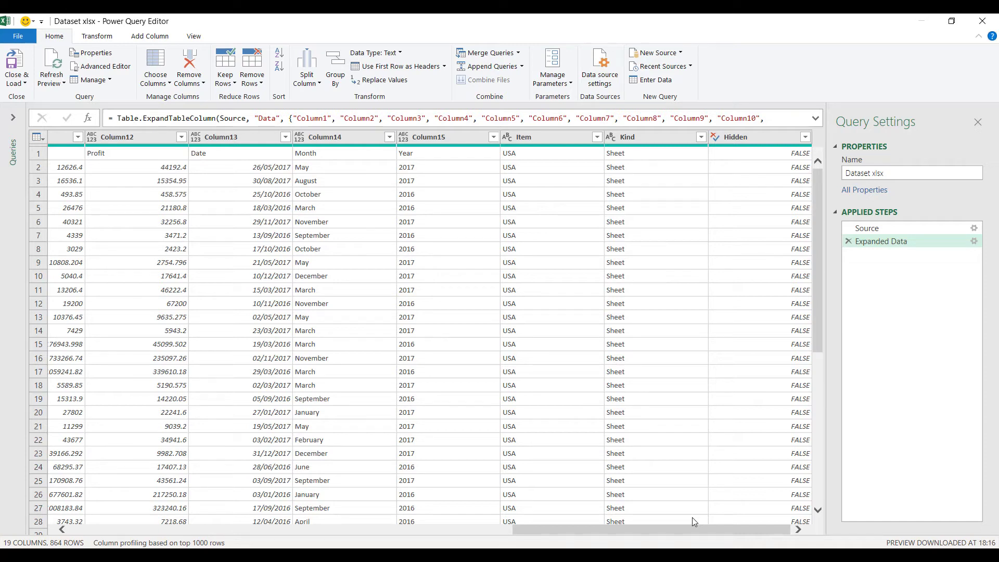
pyautogui.click(561, 140)
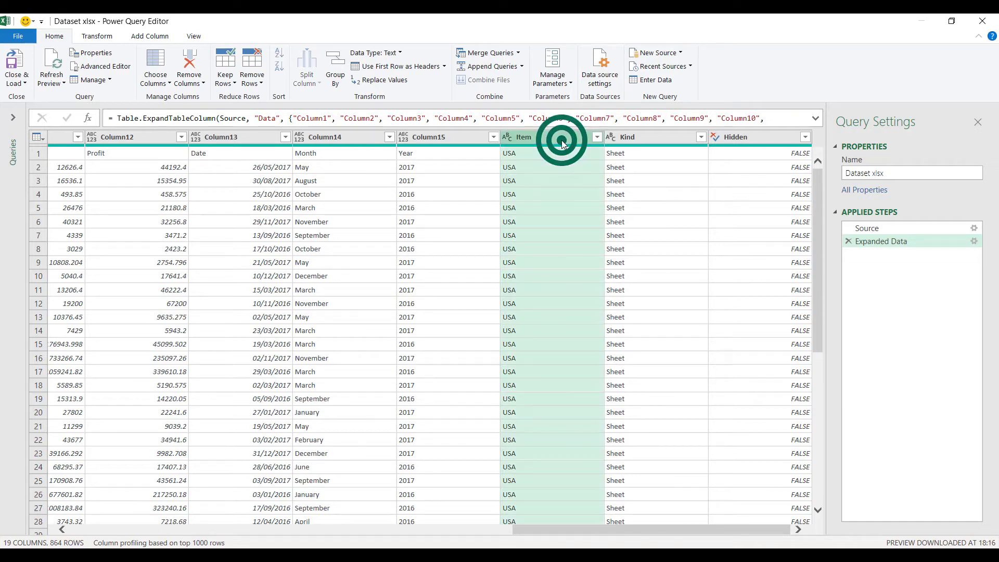
pyautogui.keyDown('ctrl'); pyautogui.click(615, 136); pyautogui.keyUp('ctrl')
pyautogui.keyDown('ctrl'); pyautogui.click(738, 135); pyautogui.keyUp('ctrl')
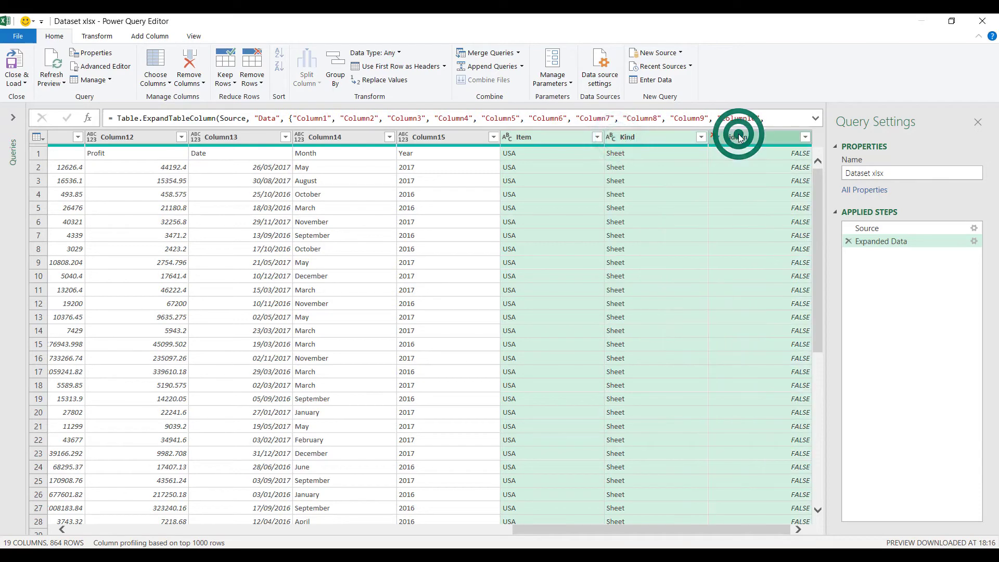
pyautogui.rightClick(739, 136)
pyautogui.click(765, 156)
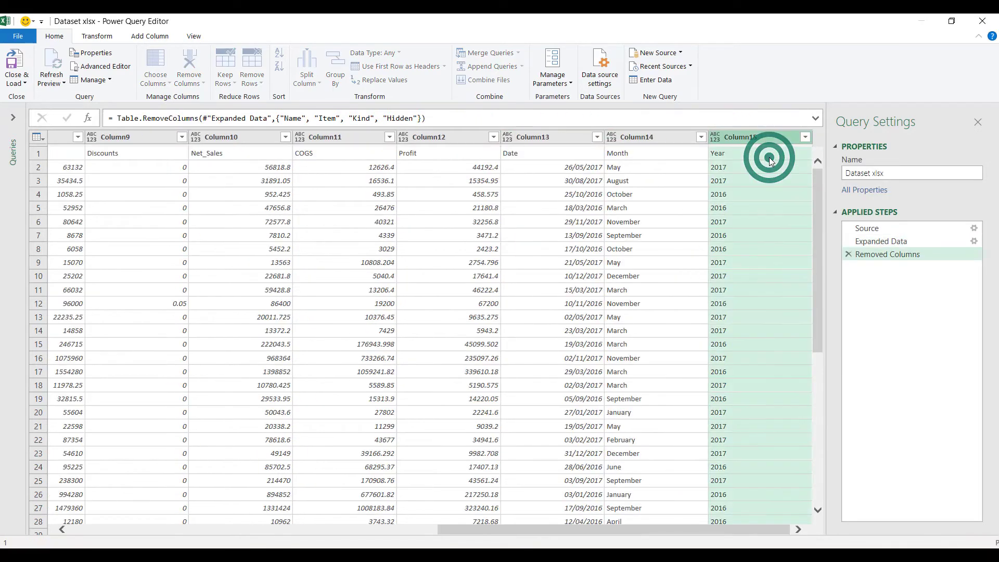
# Step: Use the first row as headers and set the Units_Sold column's data type to Whole Number
pyautogui.moveTo(578, 530); pyautogui.dragTo(83, 505)
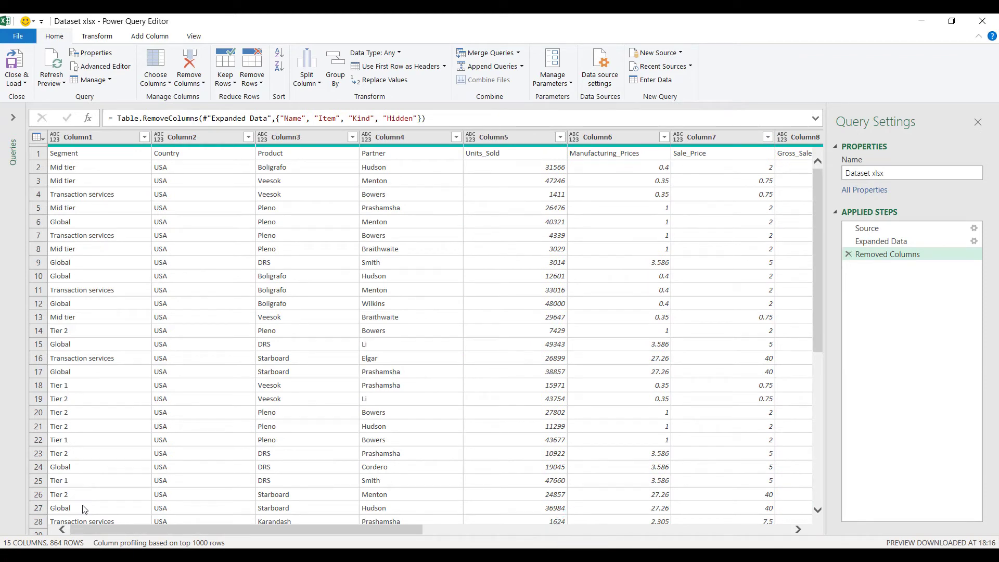
pyautogui.click(379, 68)
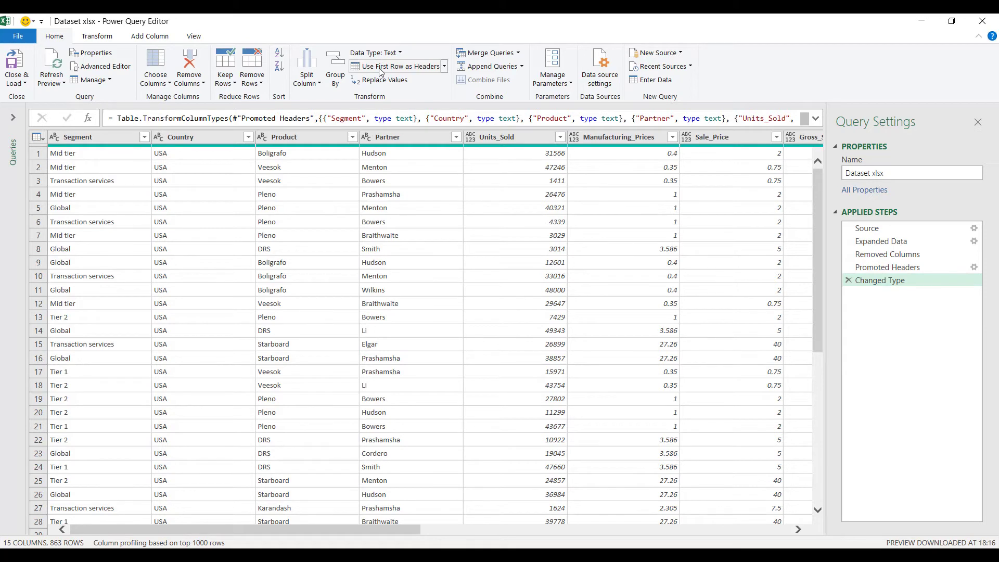
pyautogui.click(534, 136)
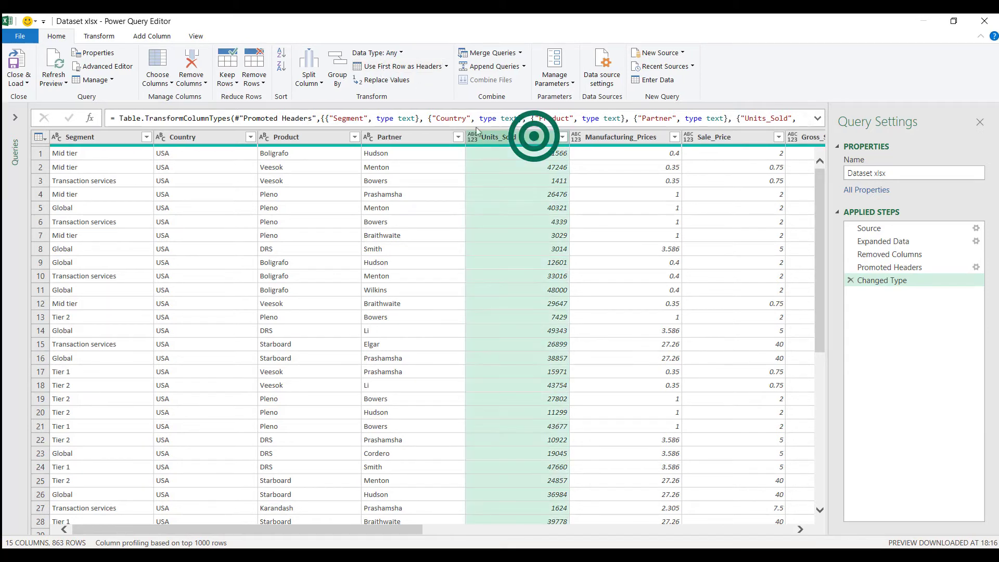
pyautogui.click(379, 53)
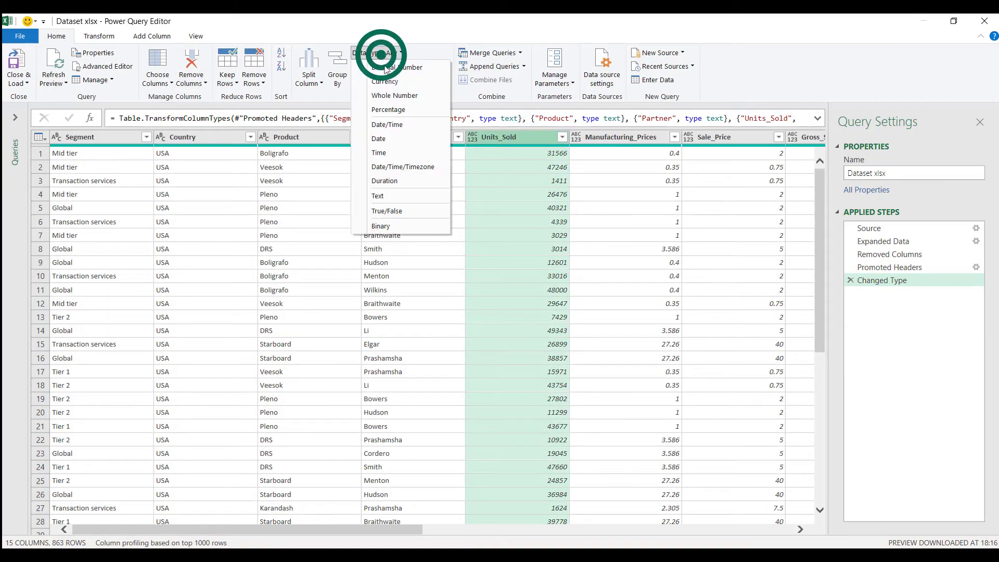
pyautogui.click(394, 96)
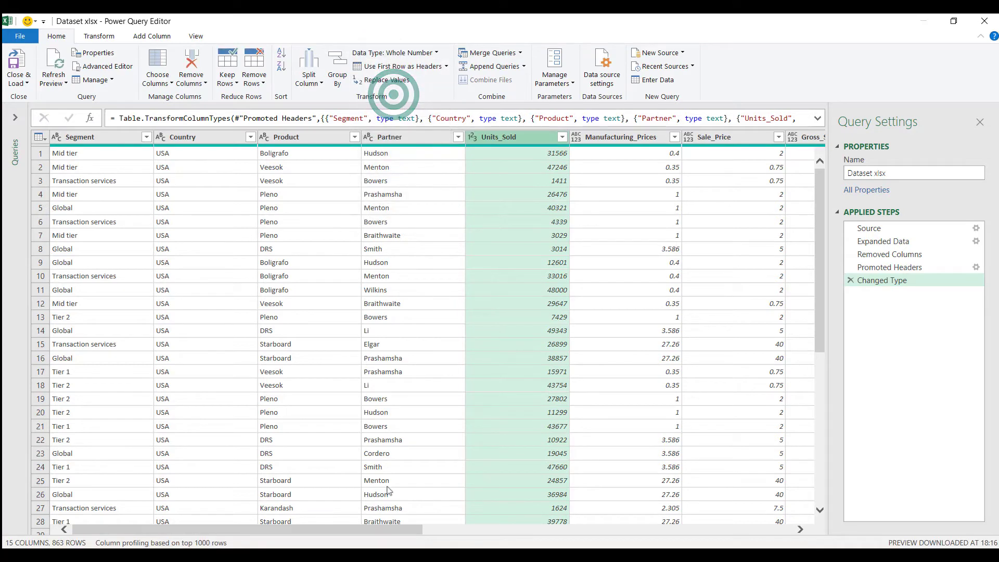
# Step: Set the data type of the Manufacturing_Prices, Sale_Price and Gross_Sales columns to Decimal Number
pyautogui.moveTo(386, 527); pyautogui.dragTo(561, 523)
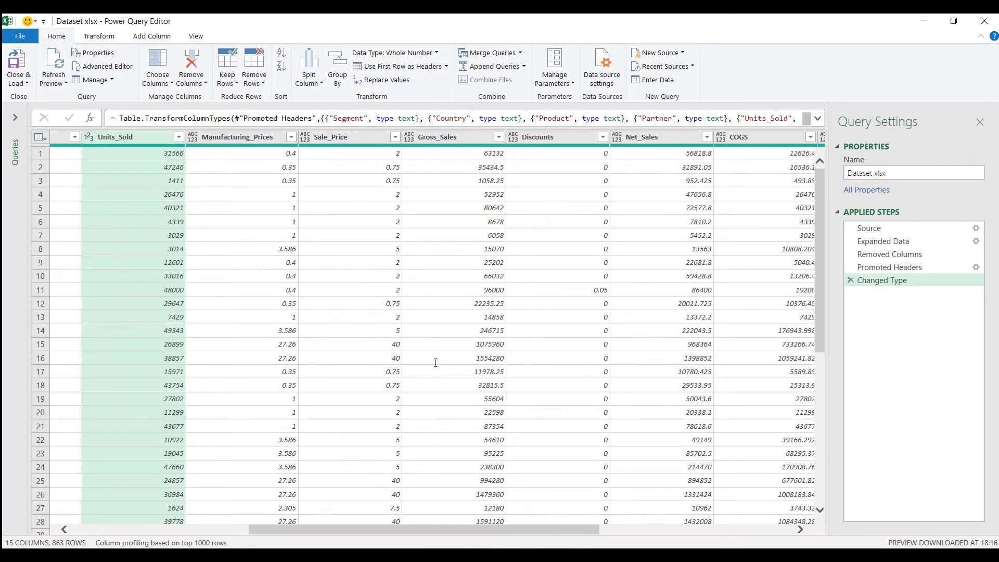
pyautogui.click(264, 138)
pyautogui.keyDown('shift'); pyautogui.click(439, 140); pyautogui.keyUp('shift')
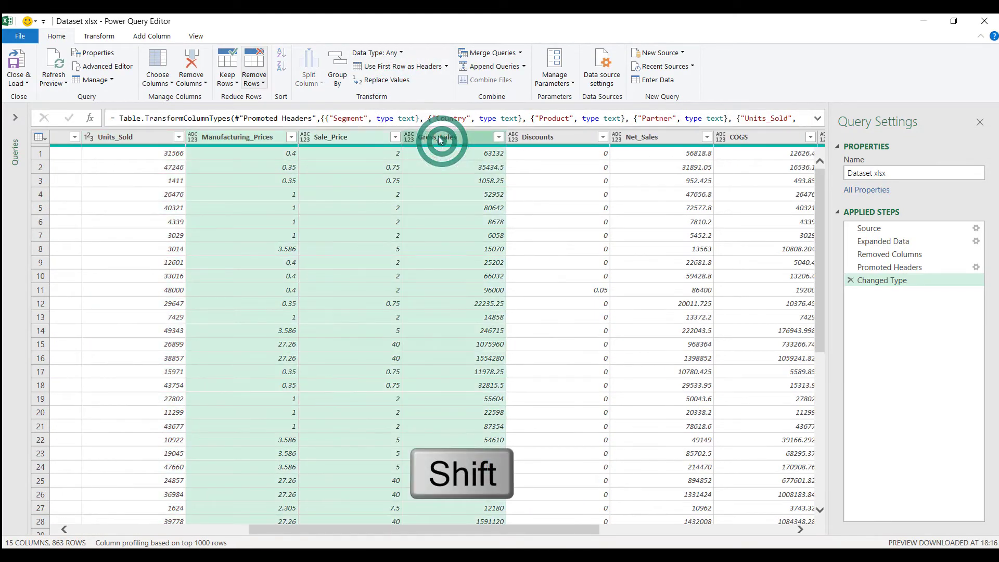
pyautogui.click(384, 56)
pyautogui.click(408, 67)
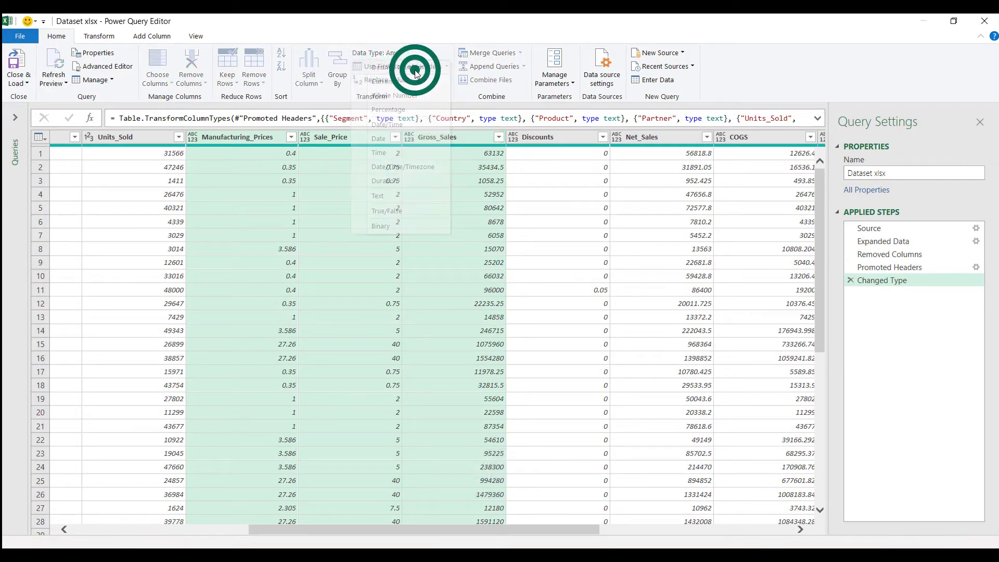
# Step: Set the Discounts column's data type to Percentage
pyautogui.moveTo(430, 529); pyautogui.dragTo(528, 528)
pyautogui.click(322, 138)
pyautogui.click(384, 53)
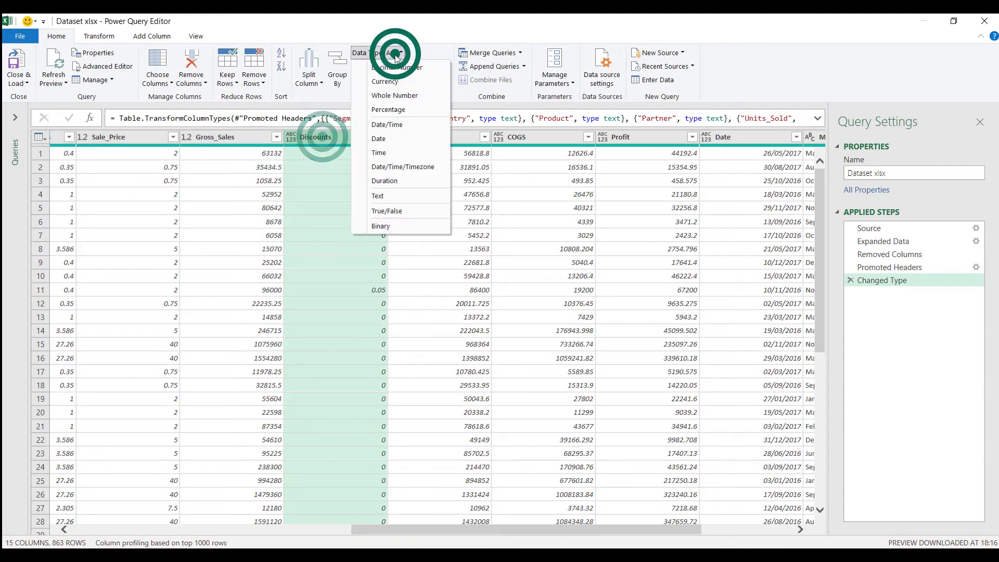
pyautogui.click(380, 103)
# Step: Set the data type of the Net_Sales, COGS and Profit columns to Decimal Number
pyautogui.click(419, 138)
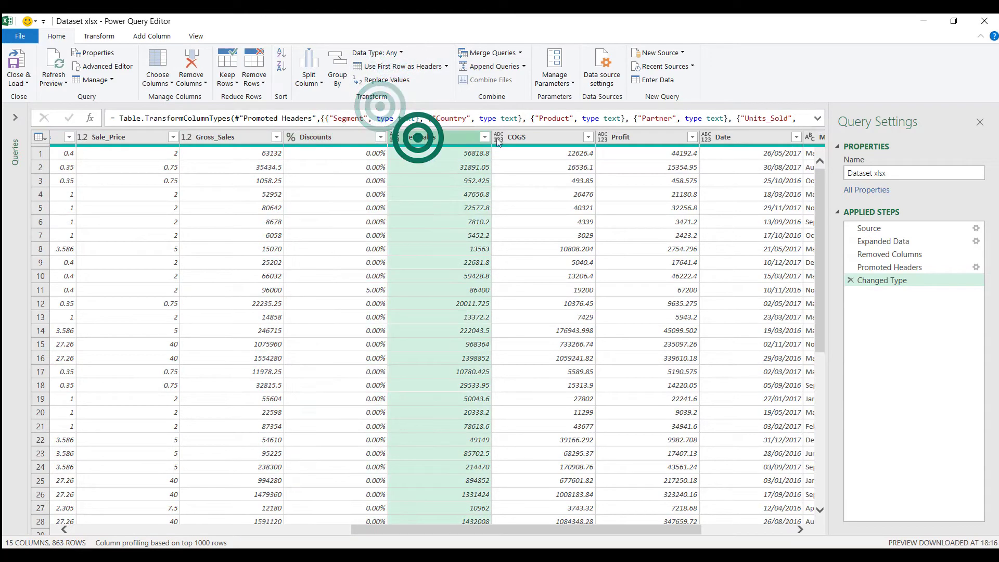
pyautogui.keyDown('shift'); pyautogui.click(643, 139); pyautogui.keyUp('shift')
pyautogui.click(376, 52)
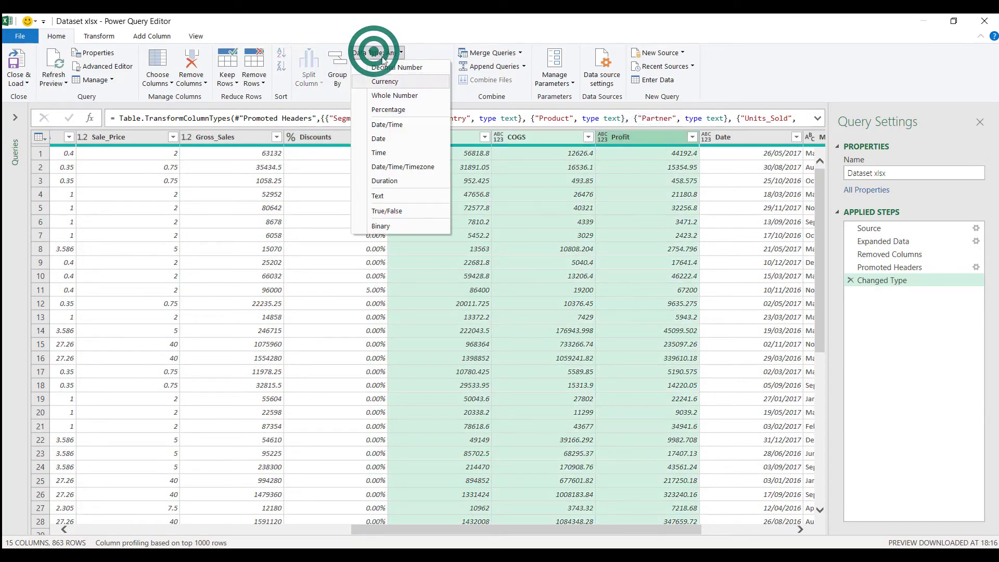
pyautogui.click(409, 74)
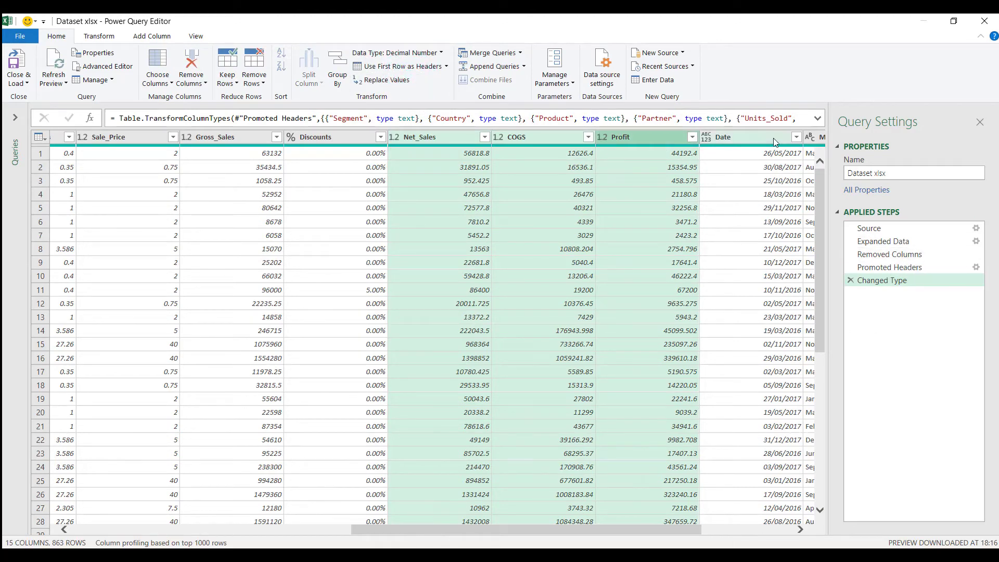
# Step: Set the Date column's data type to Date
pyautogui.click(720, 137)
pyautogui.click(382, 52)
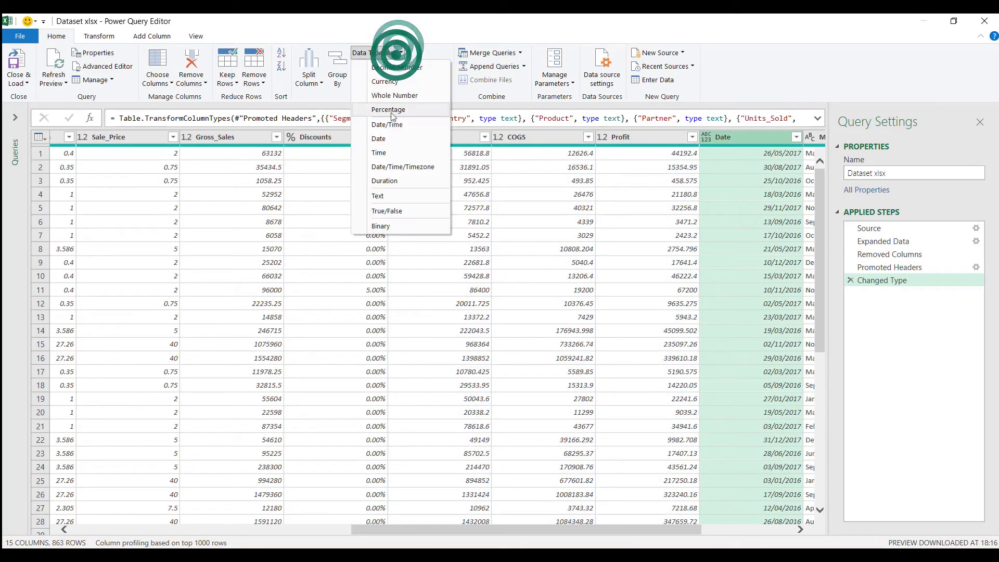
pyautogui.click(389, 135)
# Step: Change the Year column's data type to Whole Number, replacing its existing type conversion
pyautogui.moveTo(596, 529); pyautogui.dragTo(688, 528)
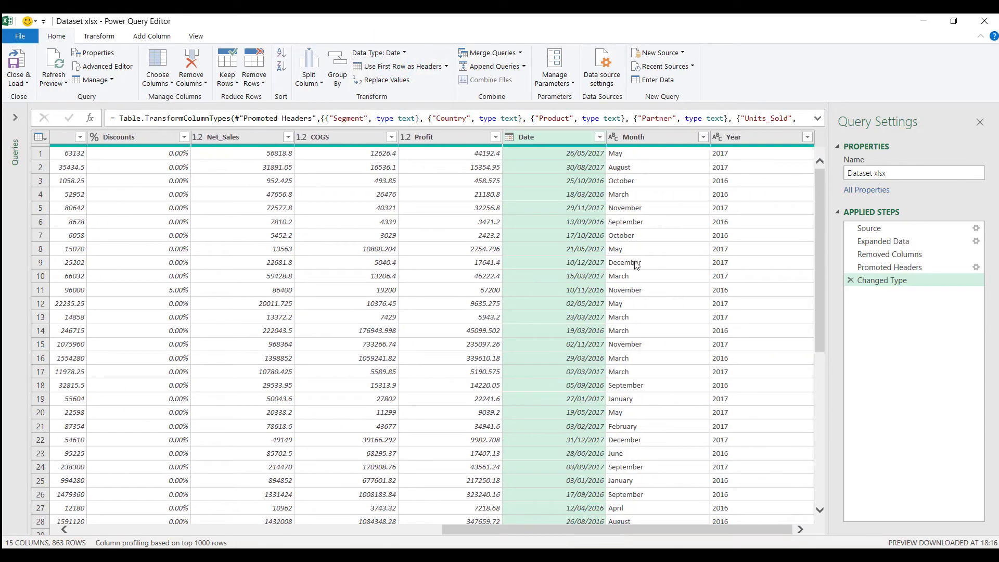
pyautogui.click(783, 137)
pyautogui.click(390, 52)
pyautogui.click(388, 95)
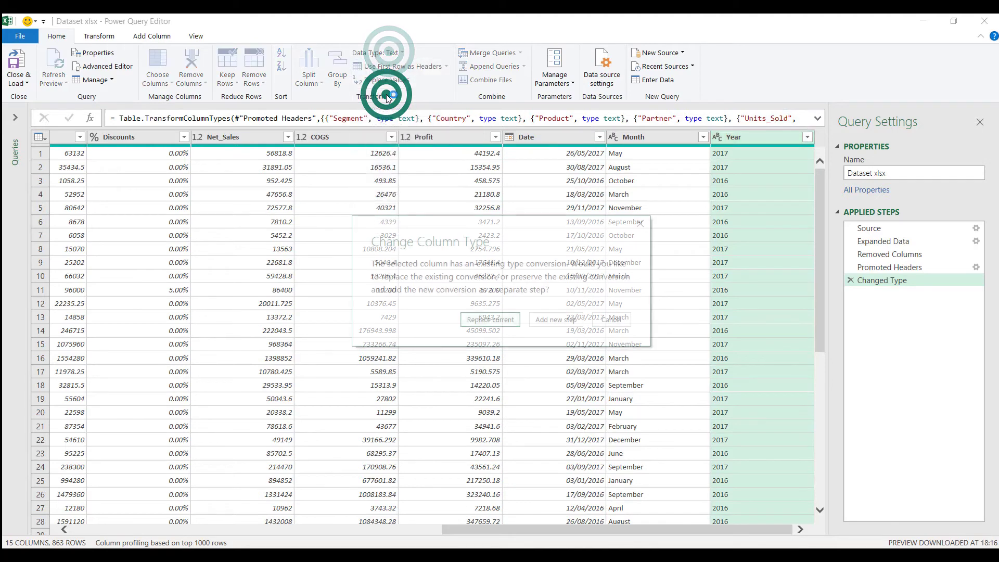
pyautogui.click(510, 321)
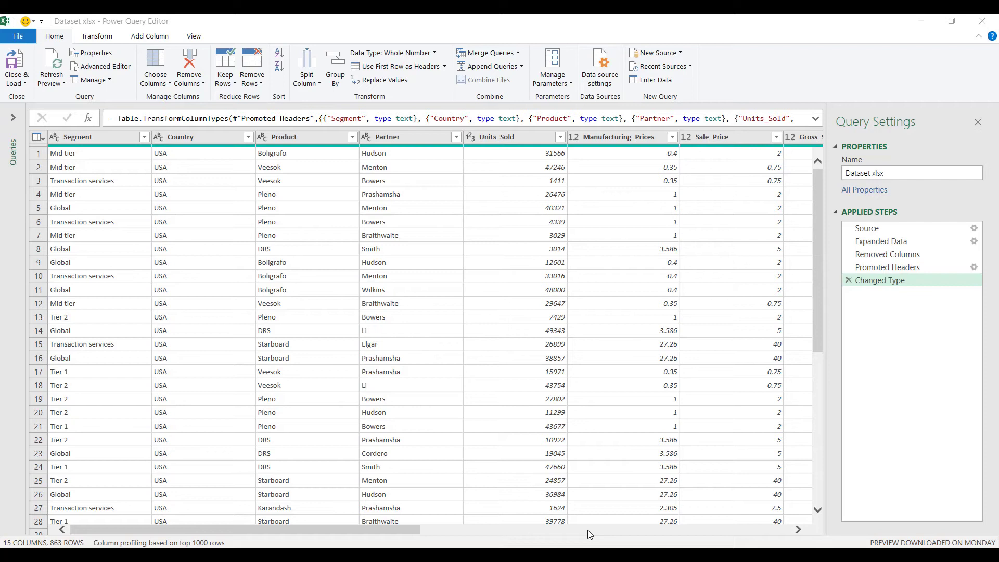
# Step: Filter the Country column to exclude the repeated header rows with the value "Country"
pyautogui.click(247, 139)
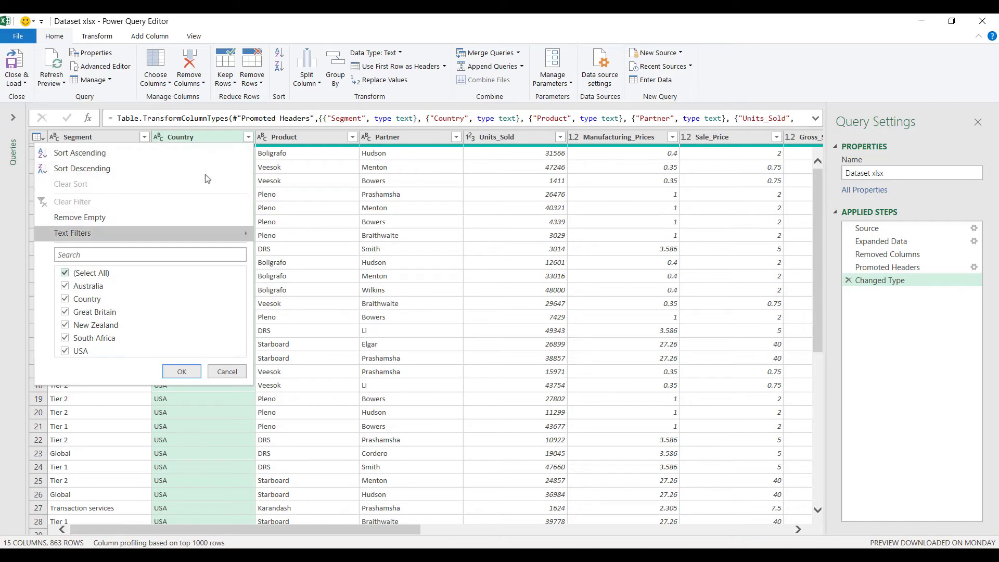
pyautogui.click(66, 300)
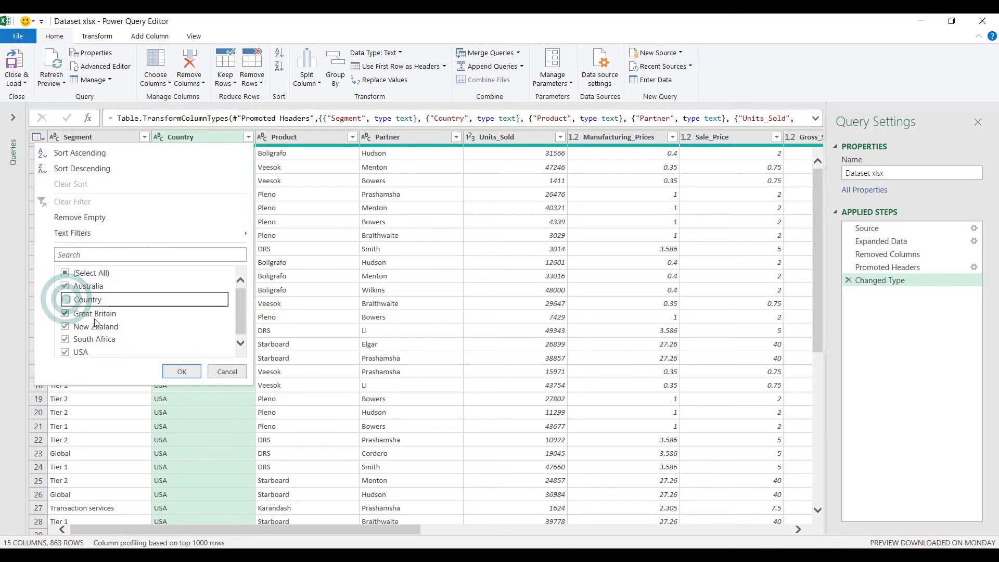
pyautogui.click(171, 372)
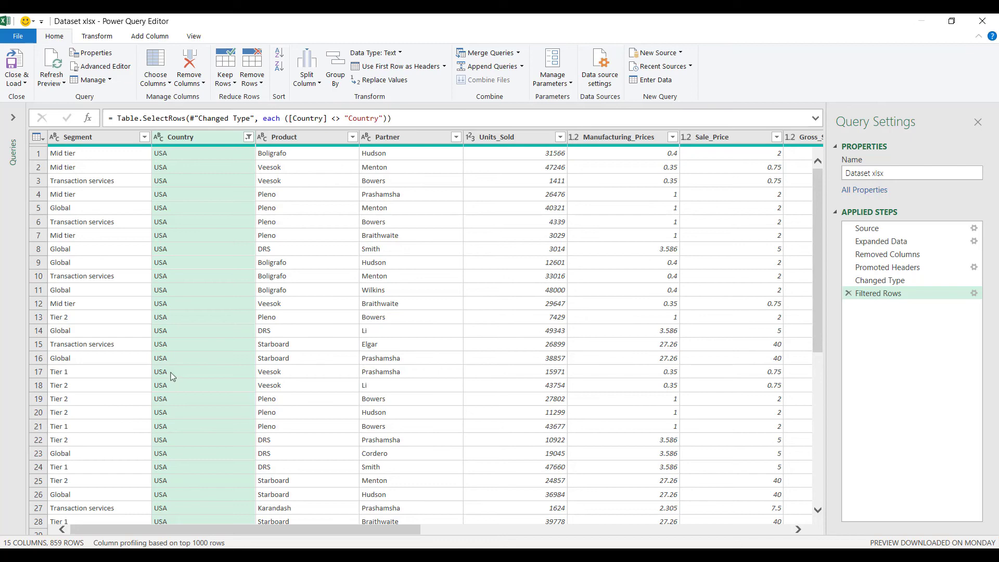
# Step: Close the query editor and load the query into Excel as a PivotTable Report on a new worksheet
pyautogui.click(24, 78)
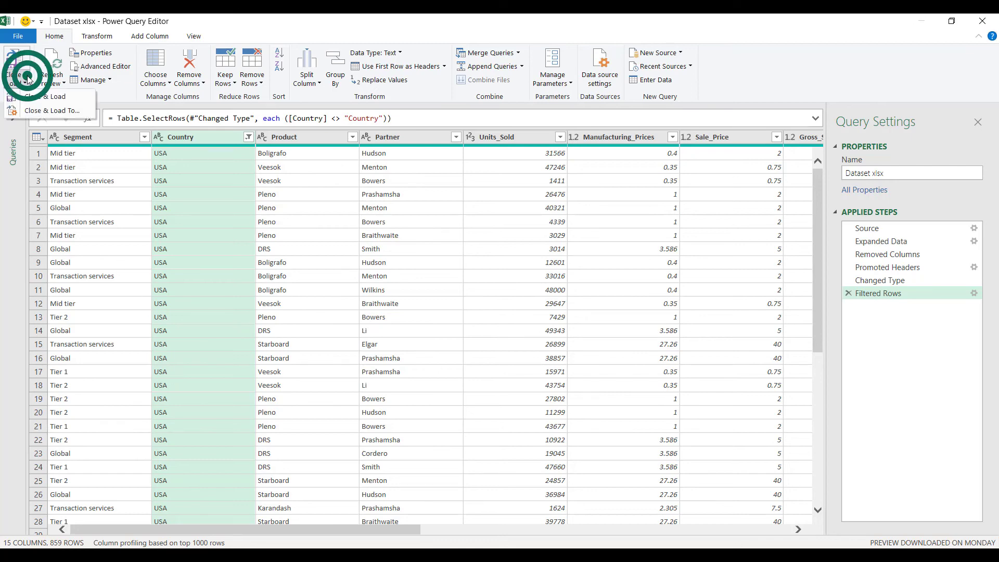
pyautogui.click(32, 110)
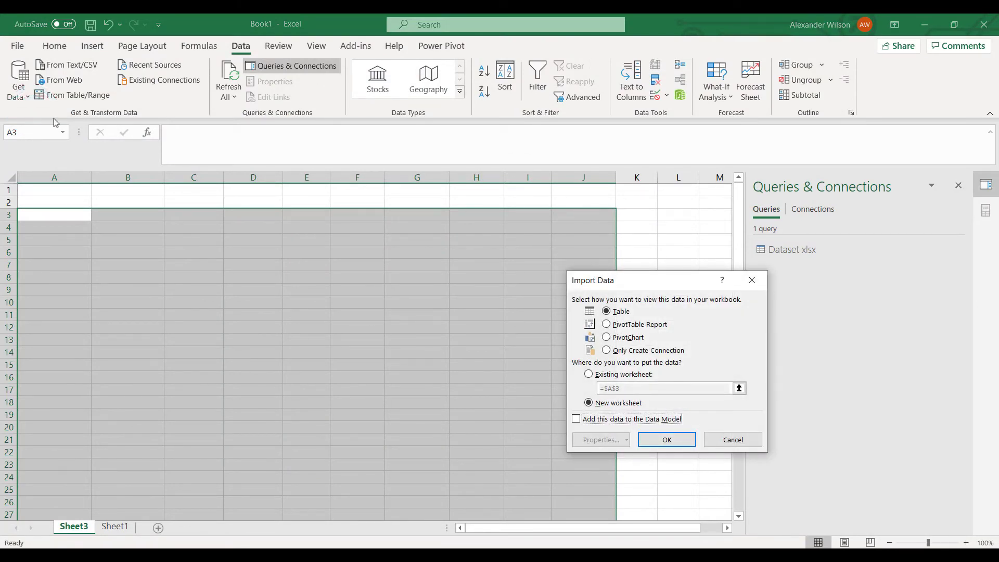
pyautogui.click(609, 325)
pyautogui.click(663, 439)
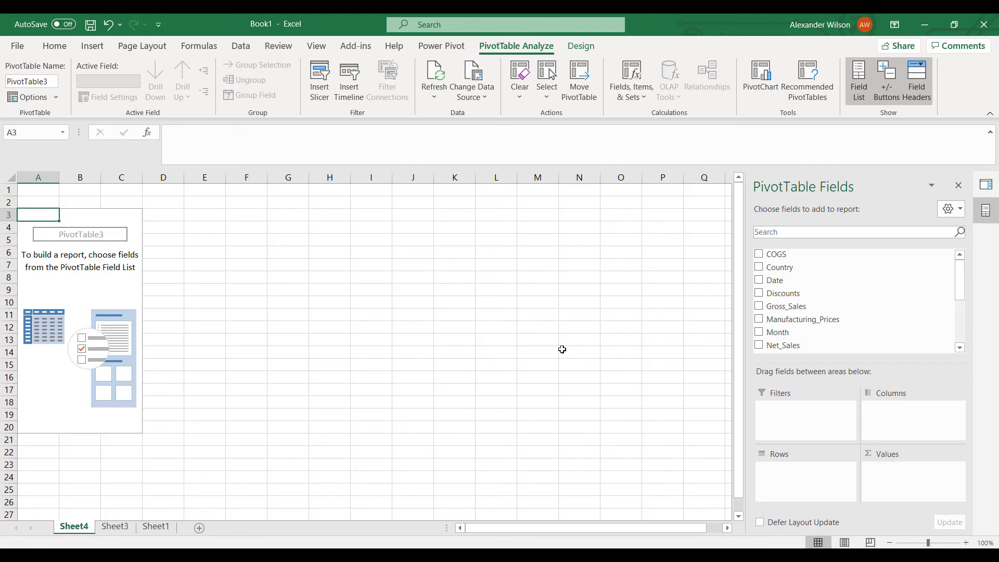
# Step: Build the PivotTable with Net_Sales as summed values, Country as rows and Product as columns
pyautogui.moveTo(760, 344); pyautogui.dragTo(888, 487)
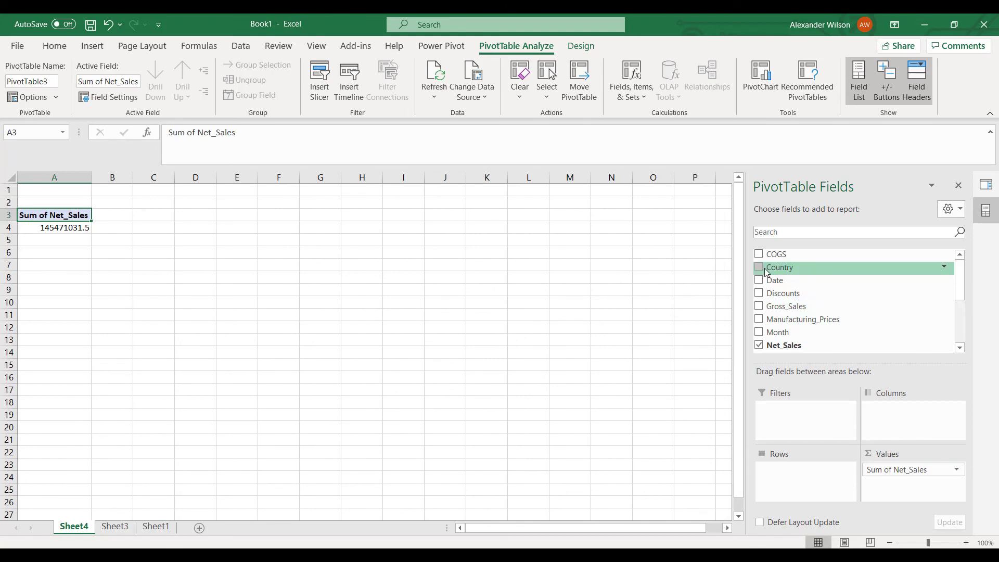
pyautogui.moveTo(767, 271); pyautogui.dragTo(786, 482)
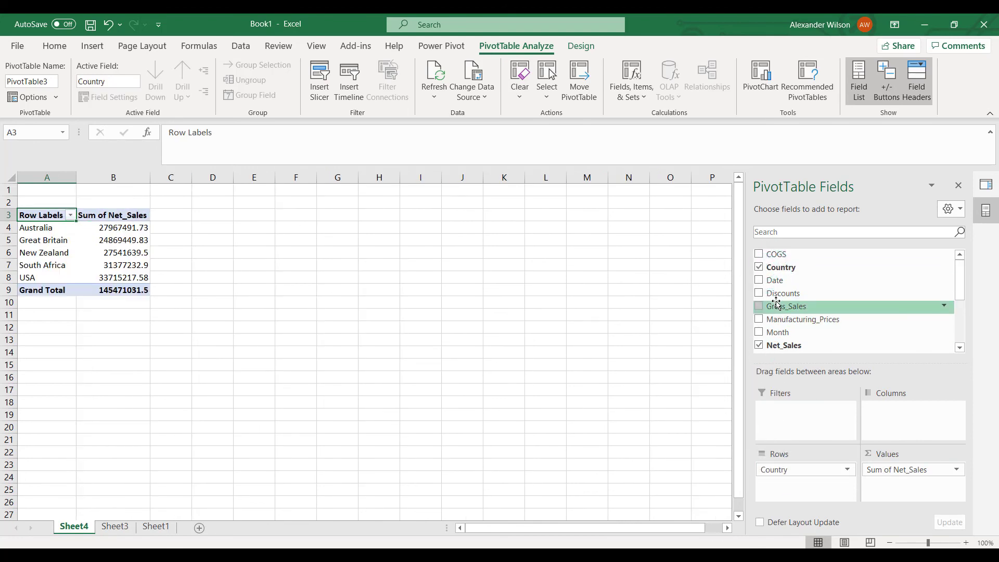
pyautogui.scroll(-2, 775, 304)
pyautogui.moveTo(776, 303); pyautogui.dragTo(888, 428)
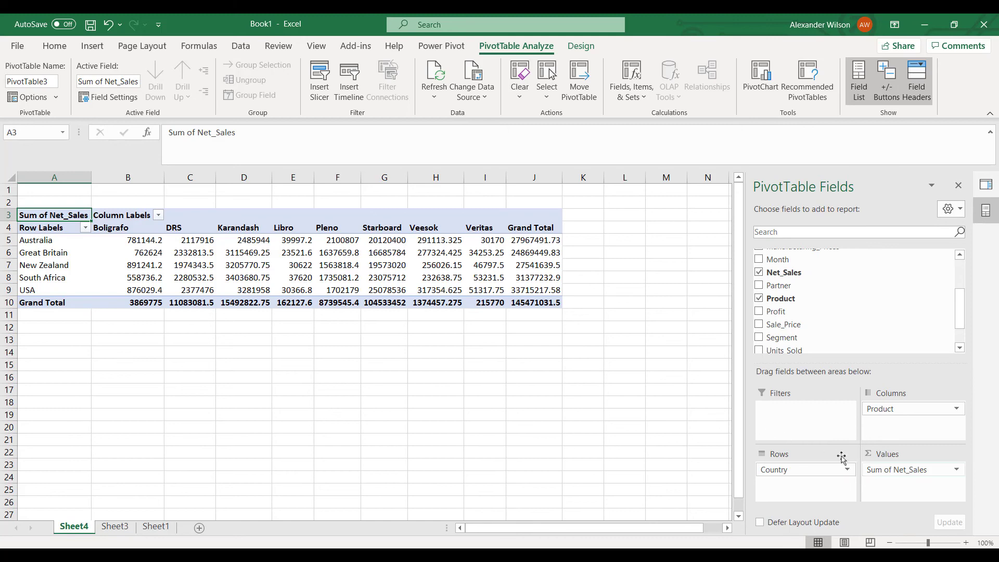
# Step: Format the Sum of Net_Sales values as Number with 2 decimal places and a thousands separator
pyautogui.click(874, 470)
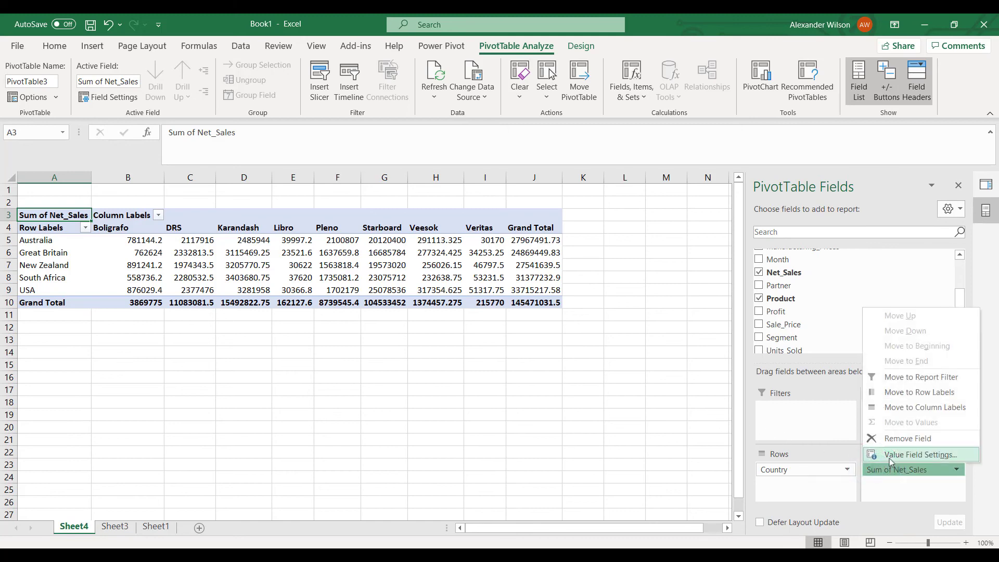
pyautogui.click(891, 455)
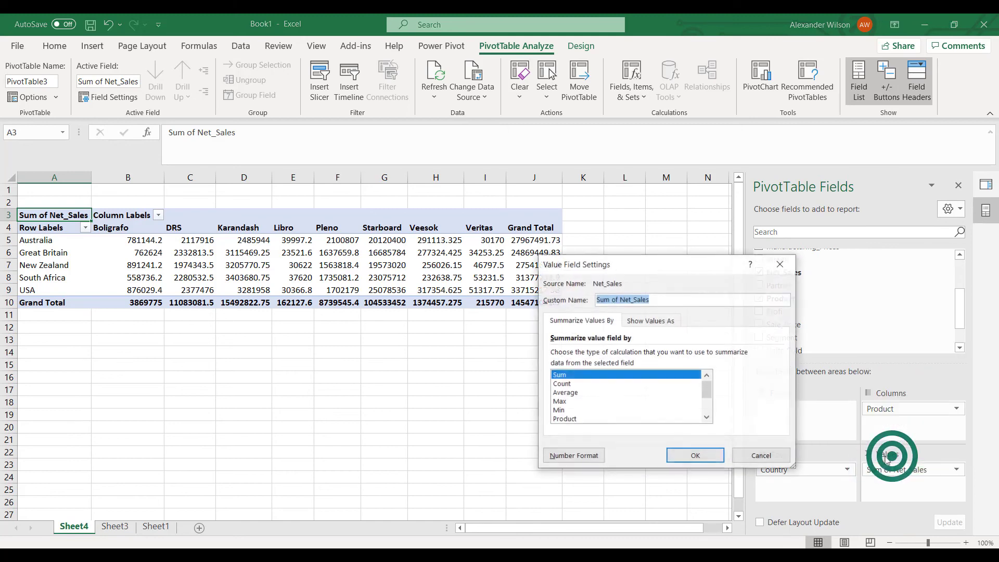
pyautogui.click(562, 464)
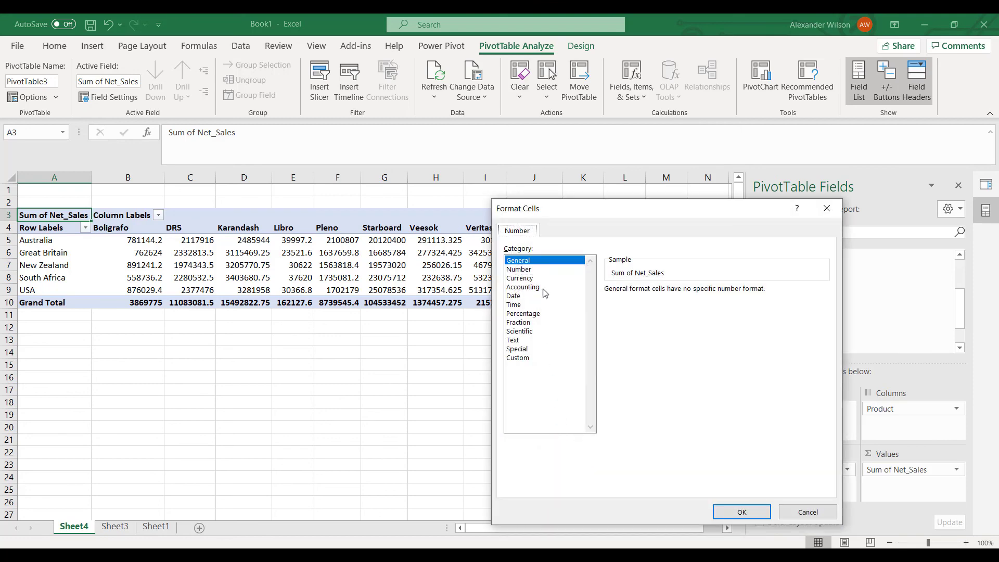
pyautogui.click(541, 270)
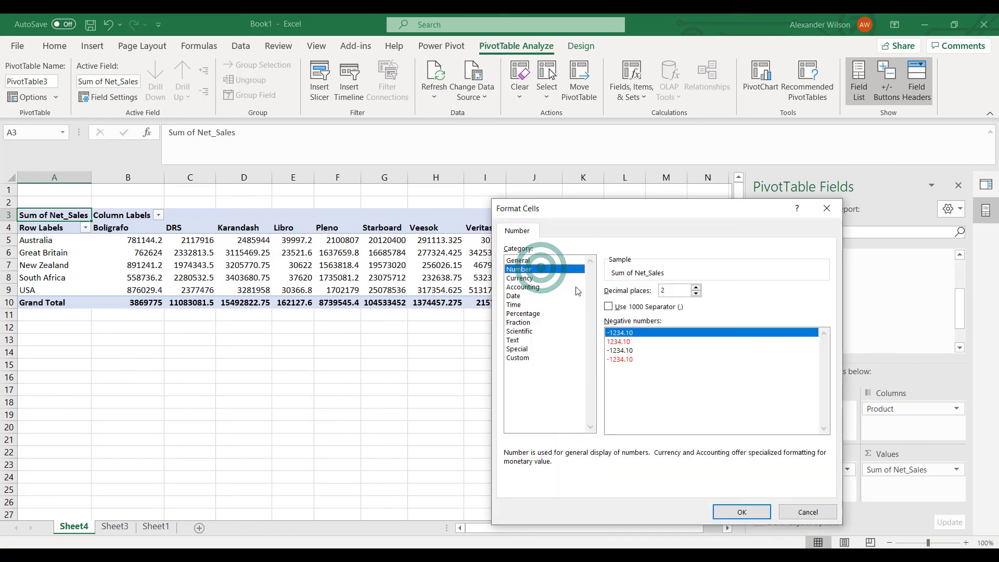
pyautogui.click(609, 307)
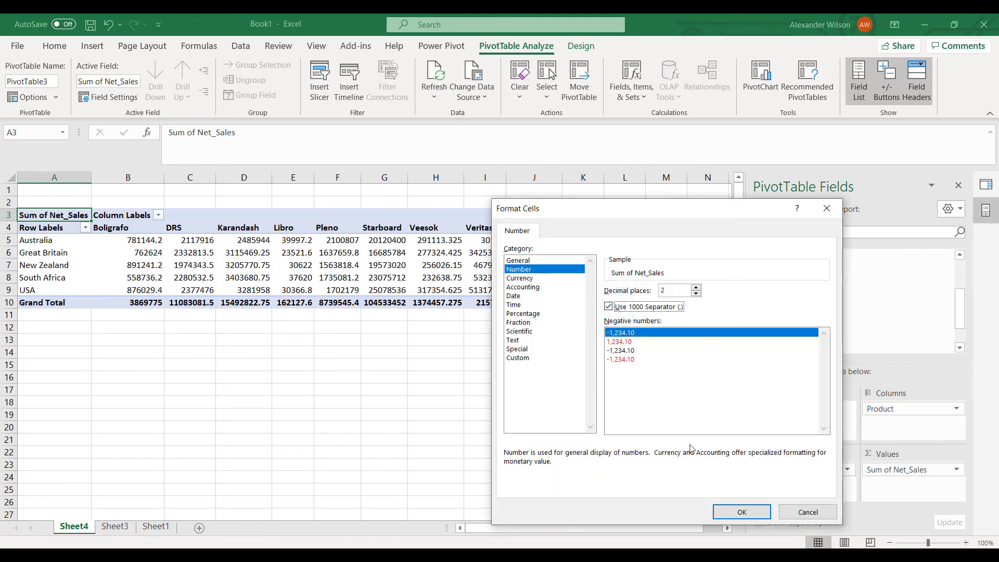
pyautogui.click(728, 513)
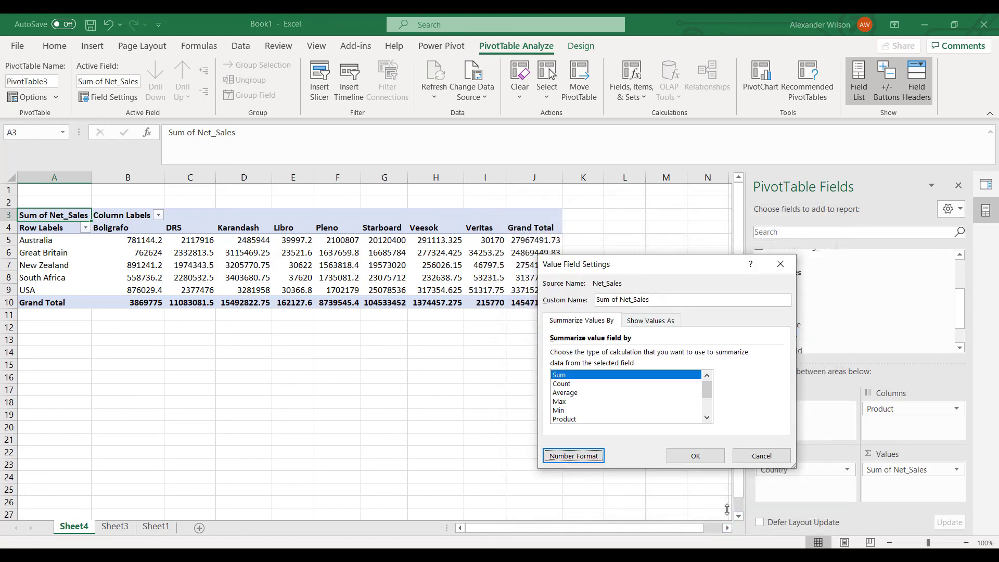
pyautogui.click(696, 457)
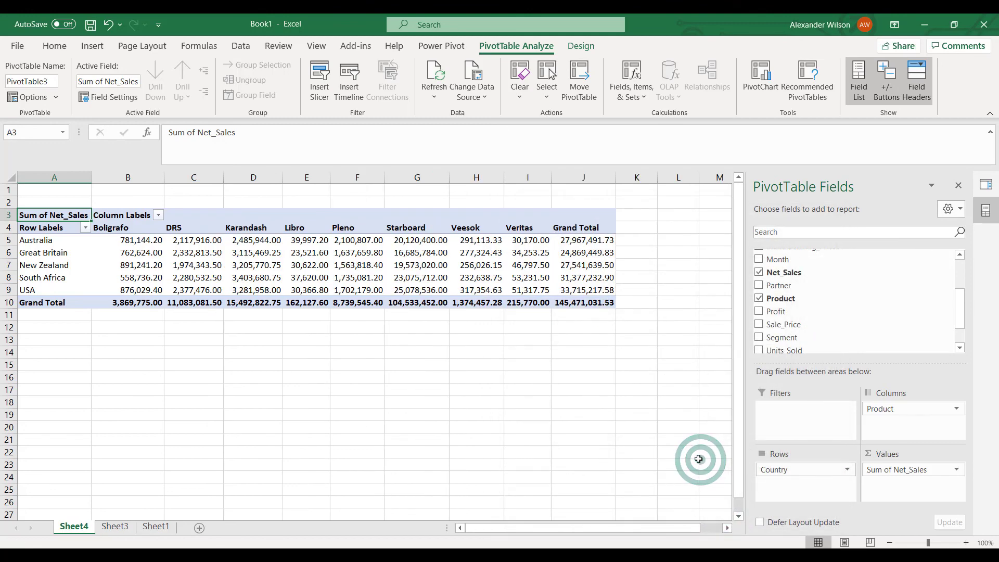